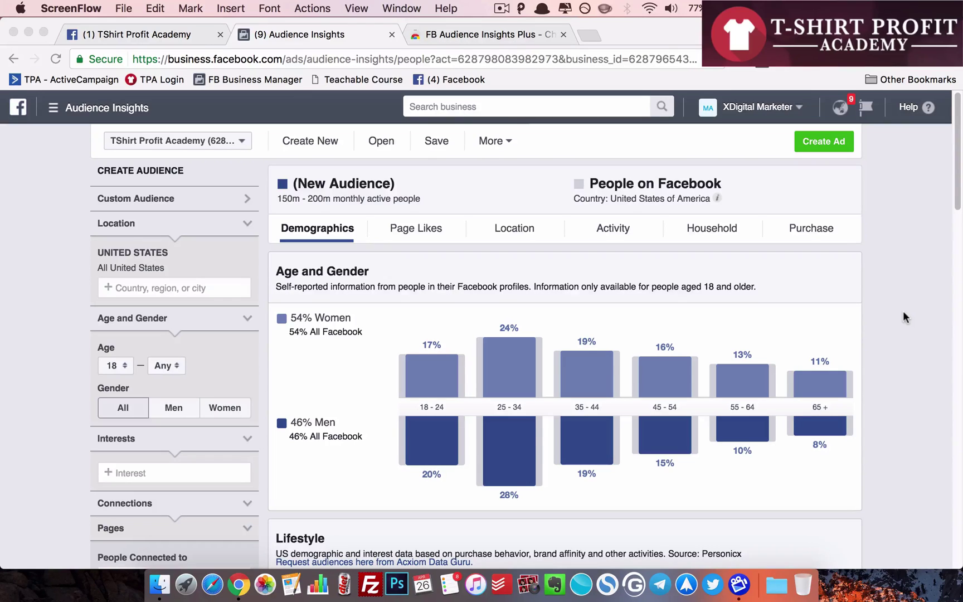
Visit the FB Audience Insights Plus store page, then return to Audience Insights.
click(512, 38)
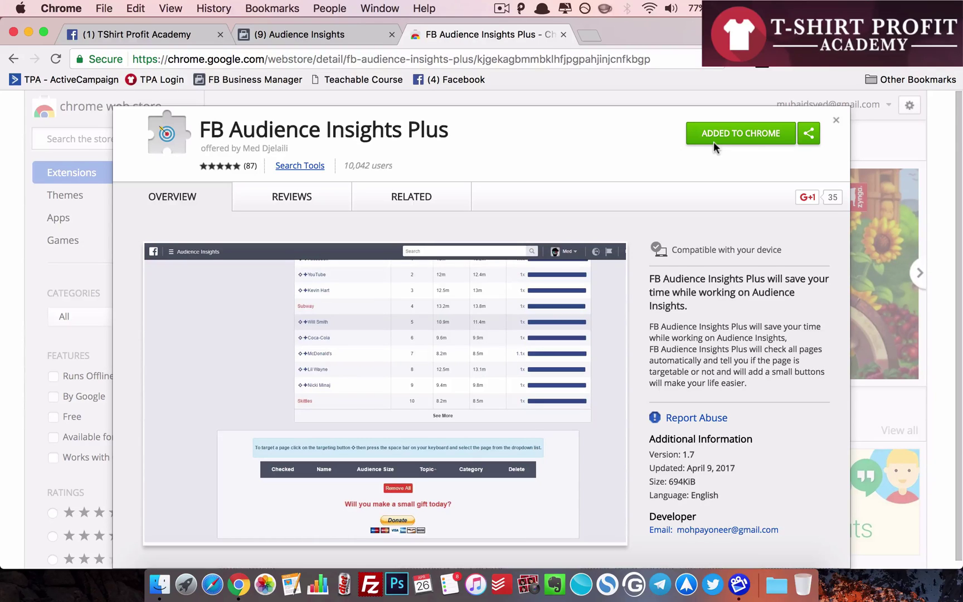
click(326, 34)
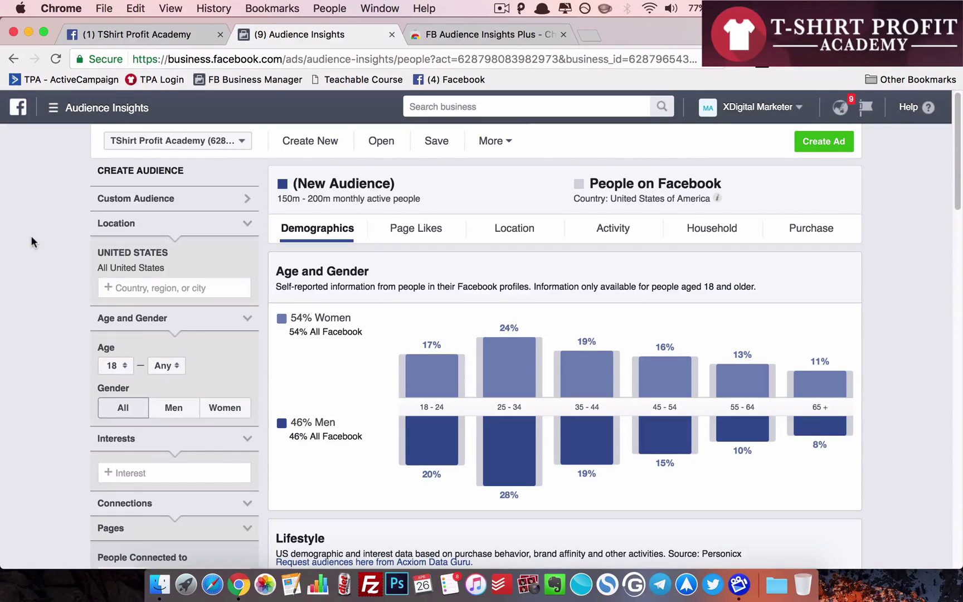
scroll(21, 294, down, 7)
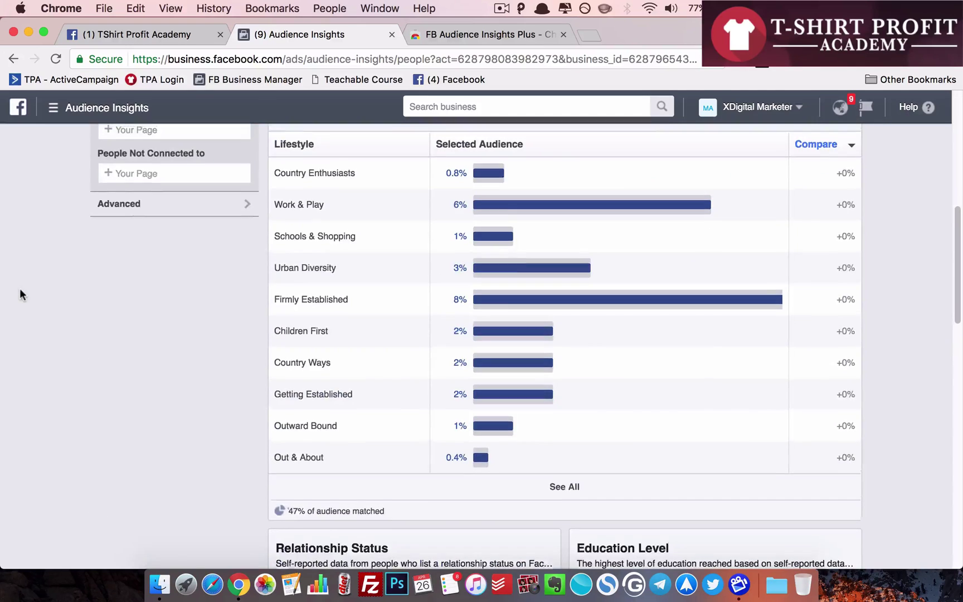
scroll(20, 289, up, 7)
Add Tennis as an interest and show its Page Likes top categories.
click(148, 474)
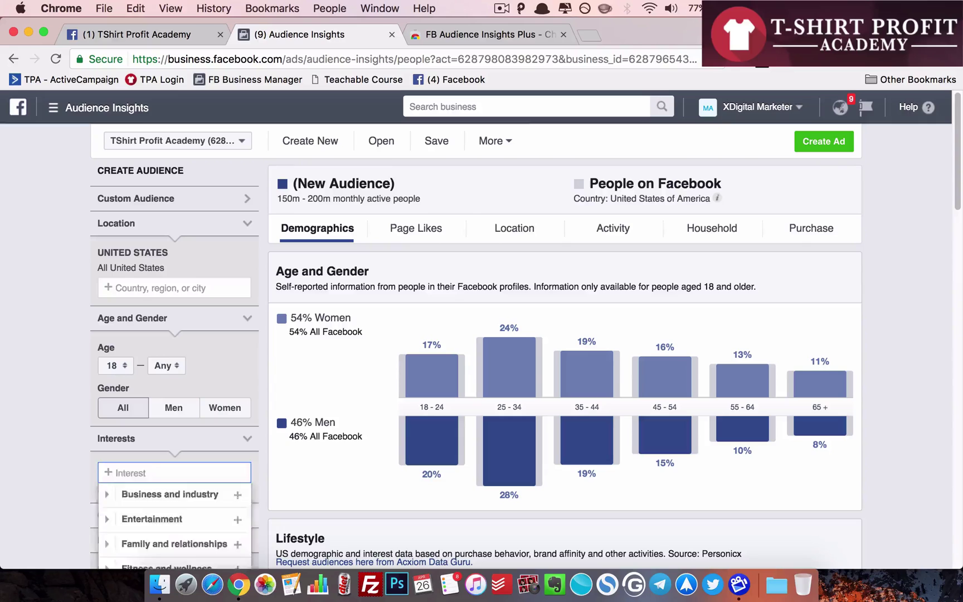
text(tennis)
key(Return)
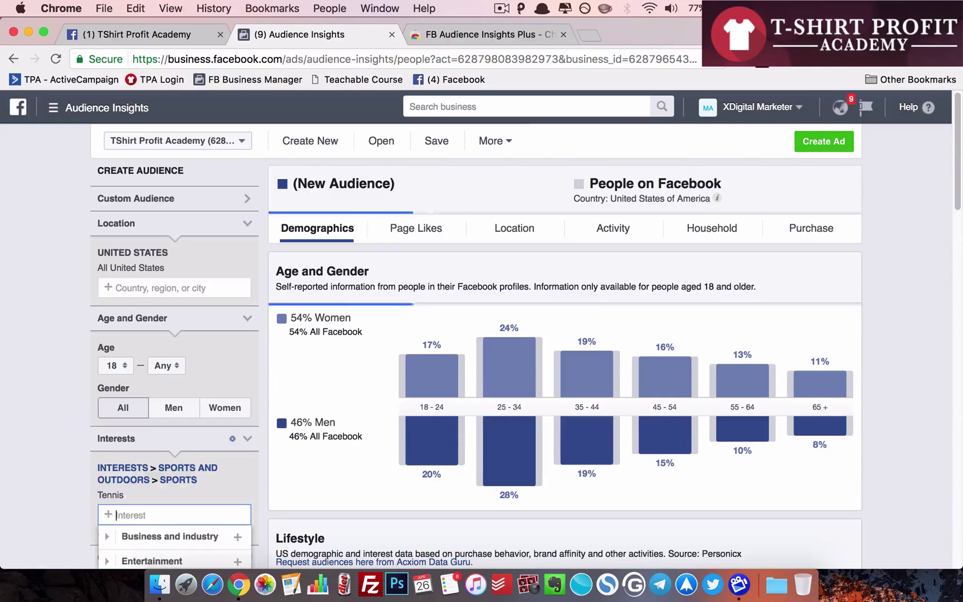
click(412, 228)
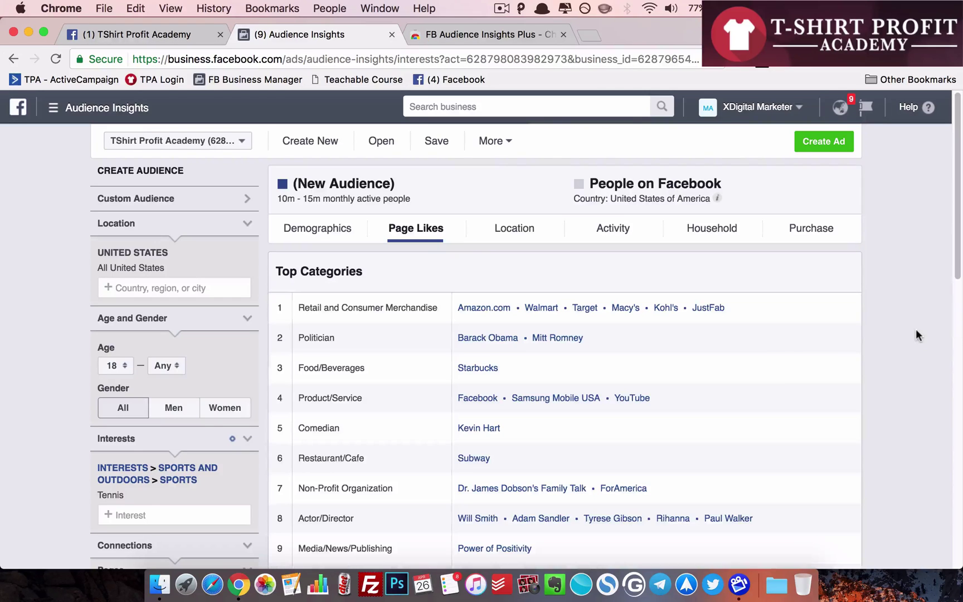
scroll(915, 330, down, 2)
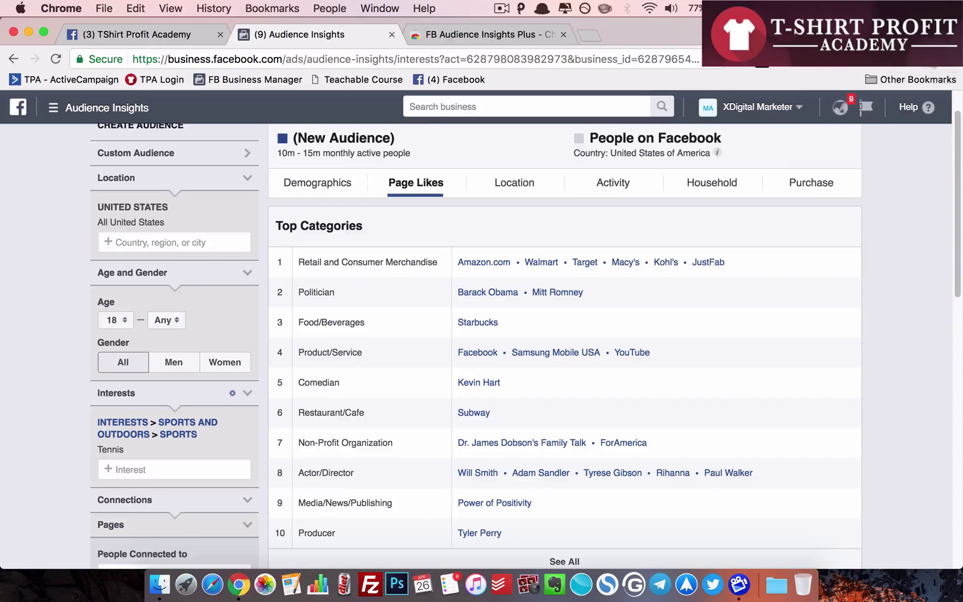
Use the FB Audience Insights Plus extension to add targeting buttons to the Tennis Page Likes tables.
right_click(932, 59)
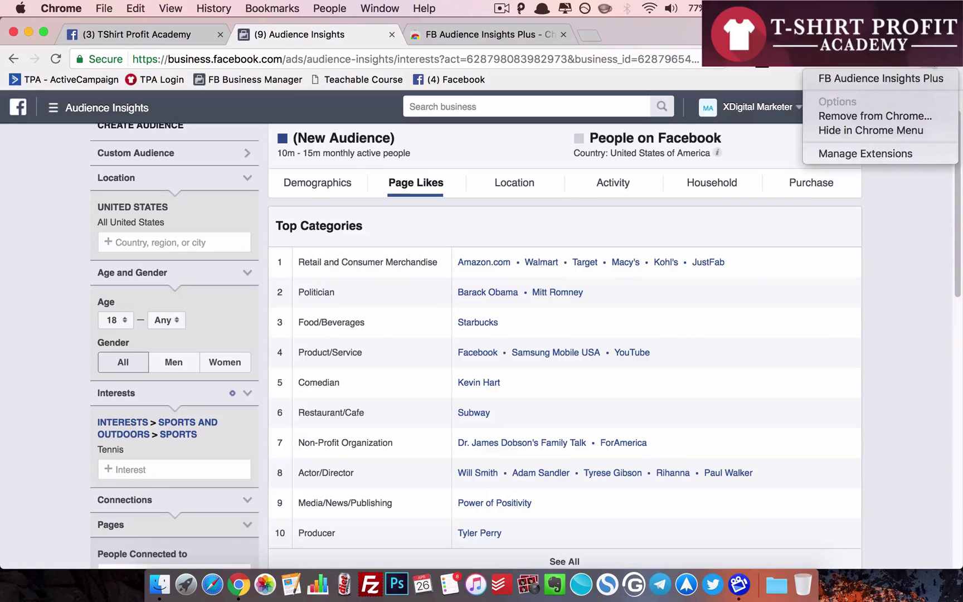
click(919, 303)
scroll(919, 303, down, 6)
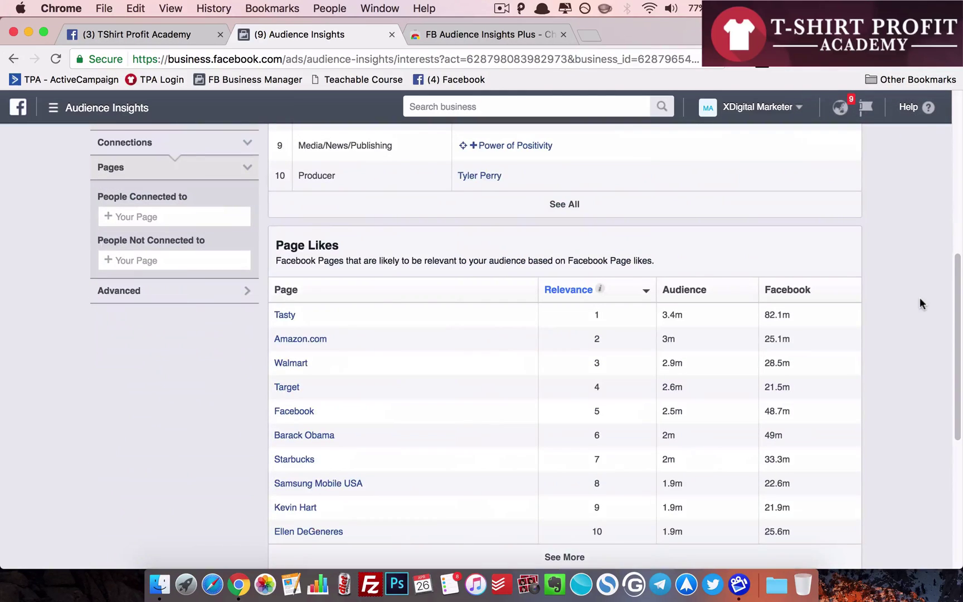
scroll(920, 303, up, 6)
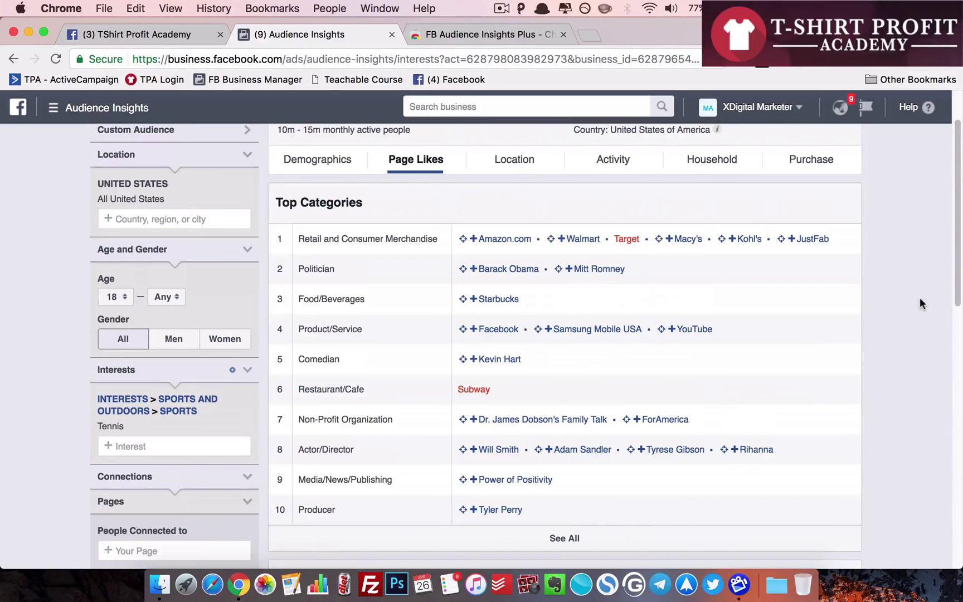
scroll(919, 303, up, 2)
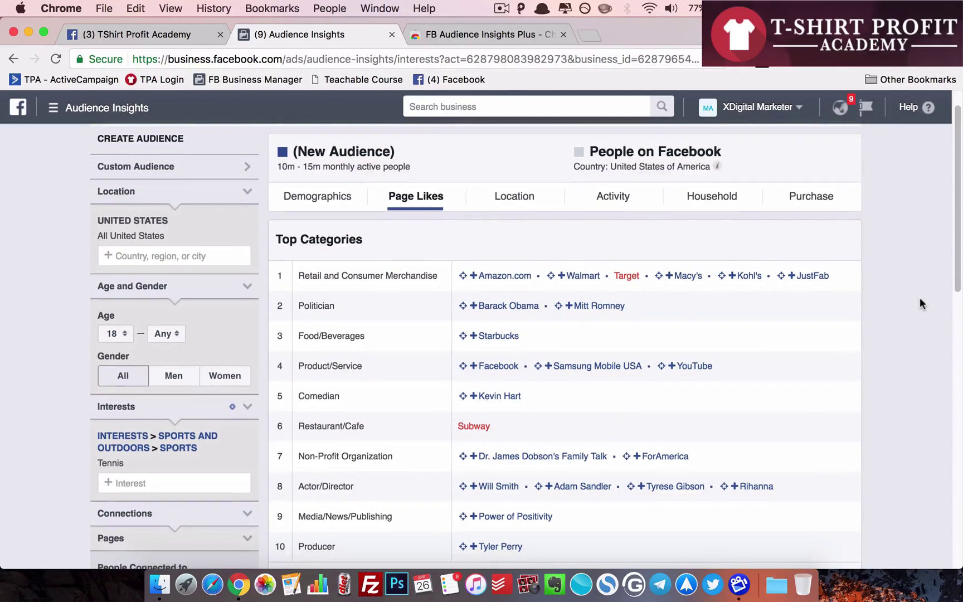
scroll(920, 302, down, 1)
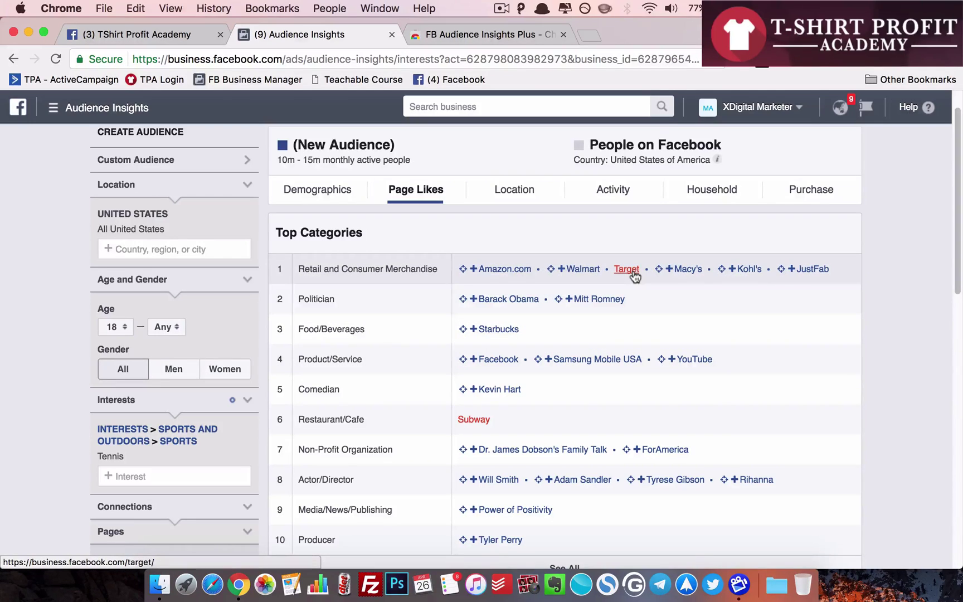
scroll(903, 486, down, 2)
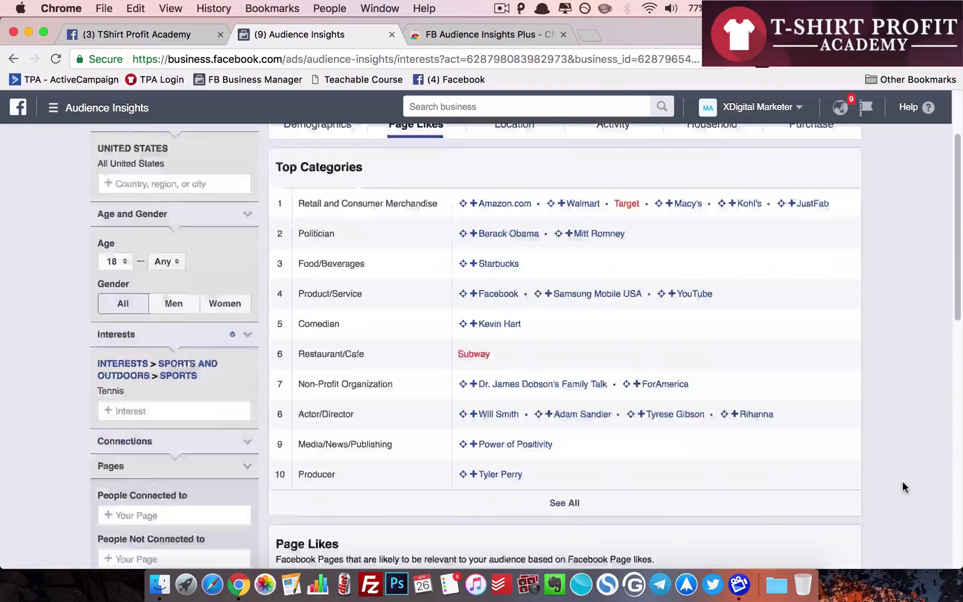
scroll(903, 487, down, 7)
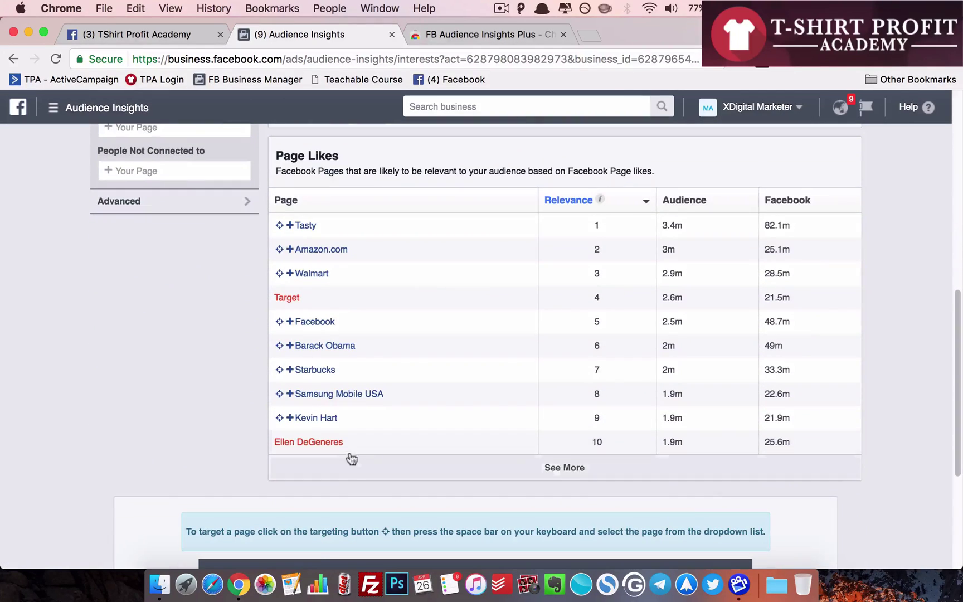
scroll(225, 412, up, 10)
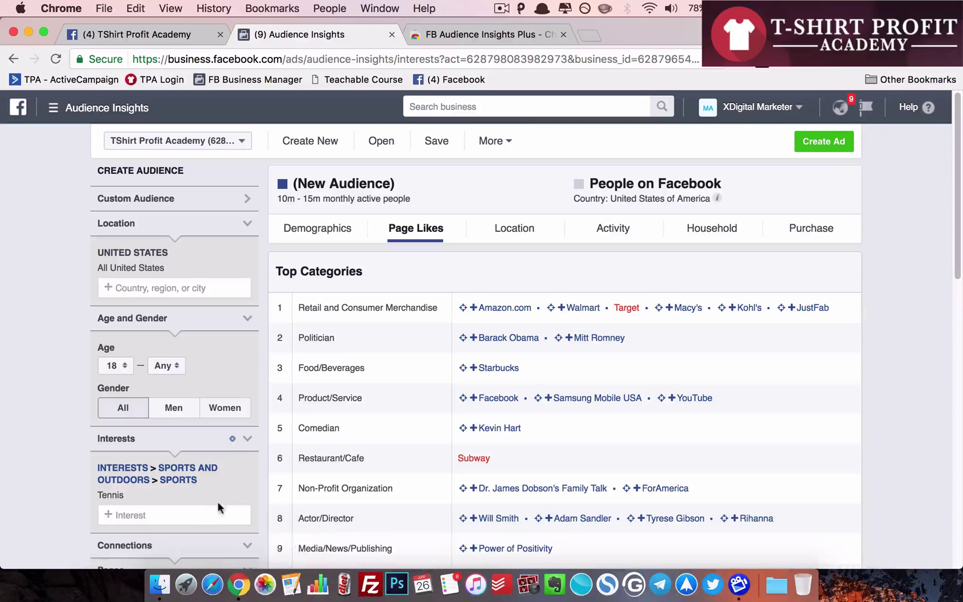
Add Harry Potter as an interest and remove Tennis, leaving a 9m–10m audience.
click(202, 513)
text(harry pot)
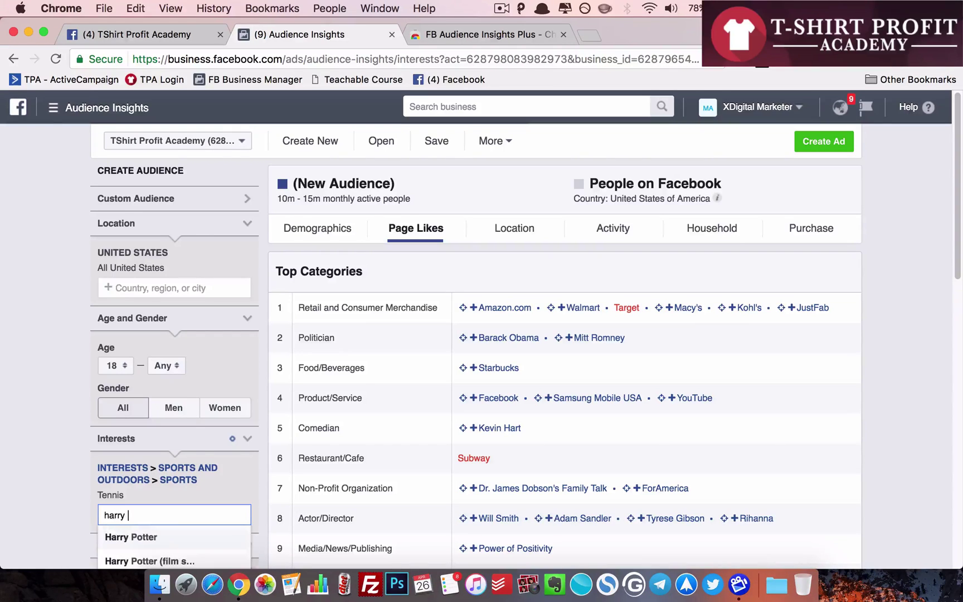
key(BackSpace)
key(BackSpace)
key(BackSpace)
text(potter)
key(Return)
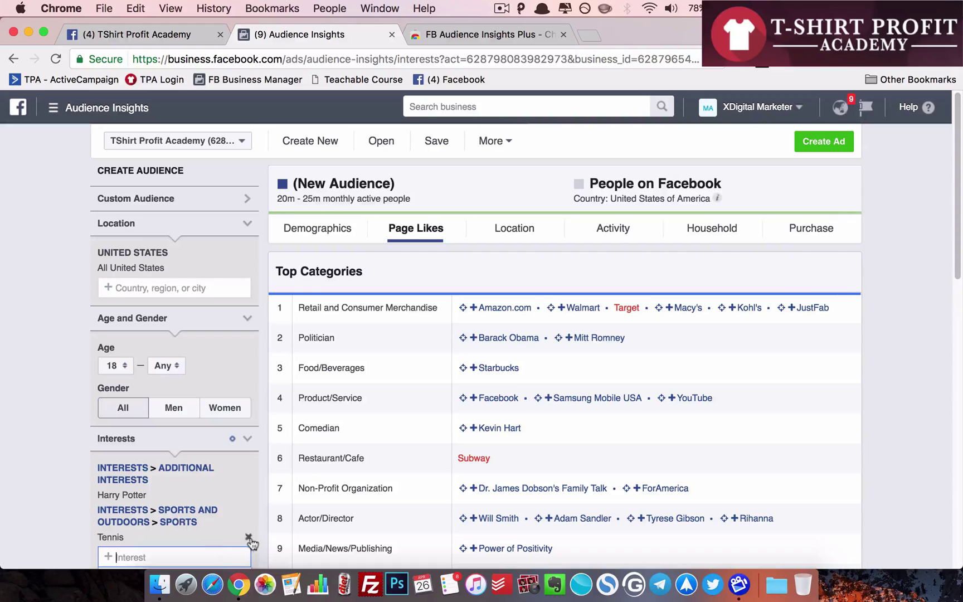
key(BackSpace)
click(56, 414)
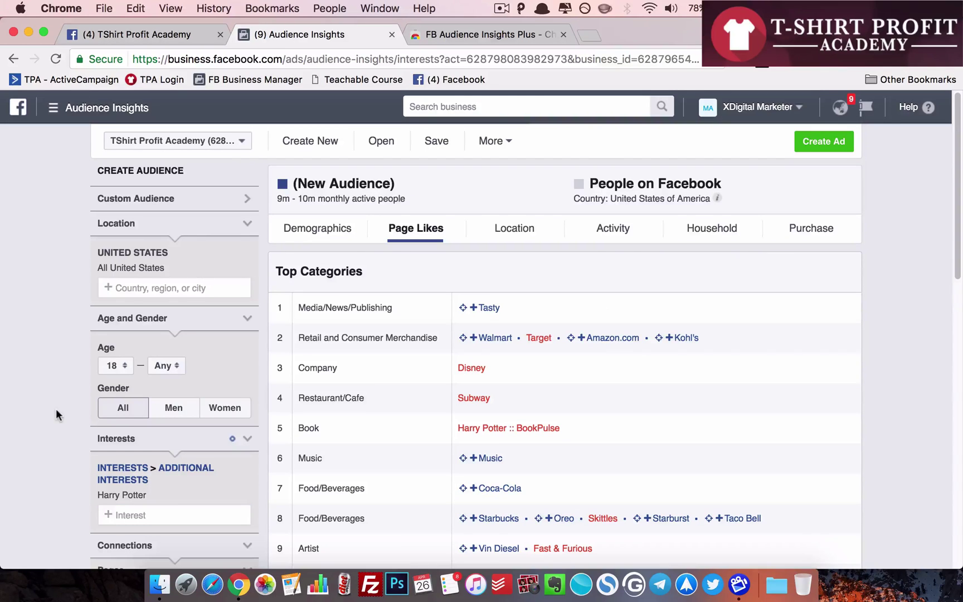
scroll(957, 427, down, 1)
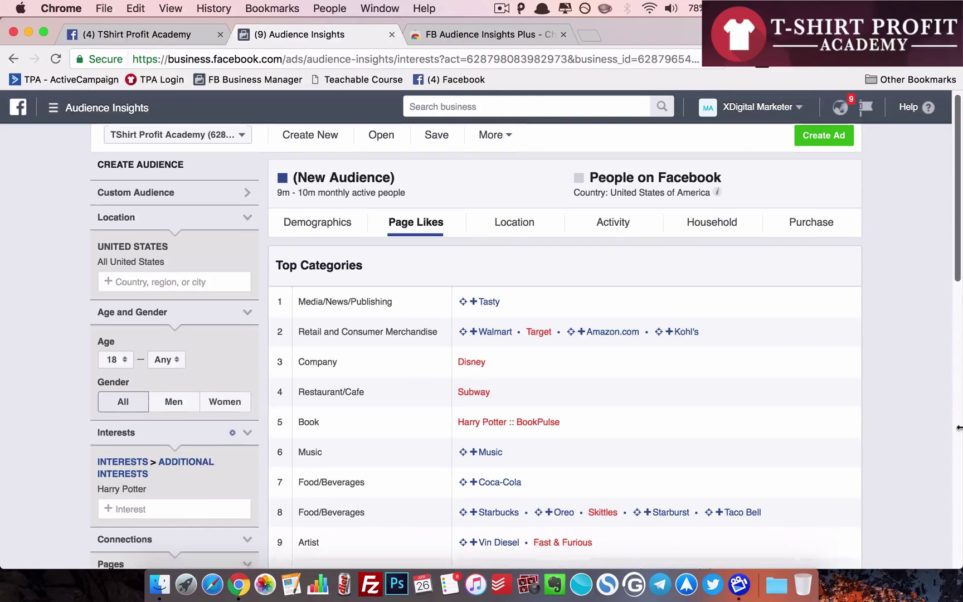
scroll(957, 427, down, 4)
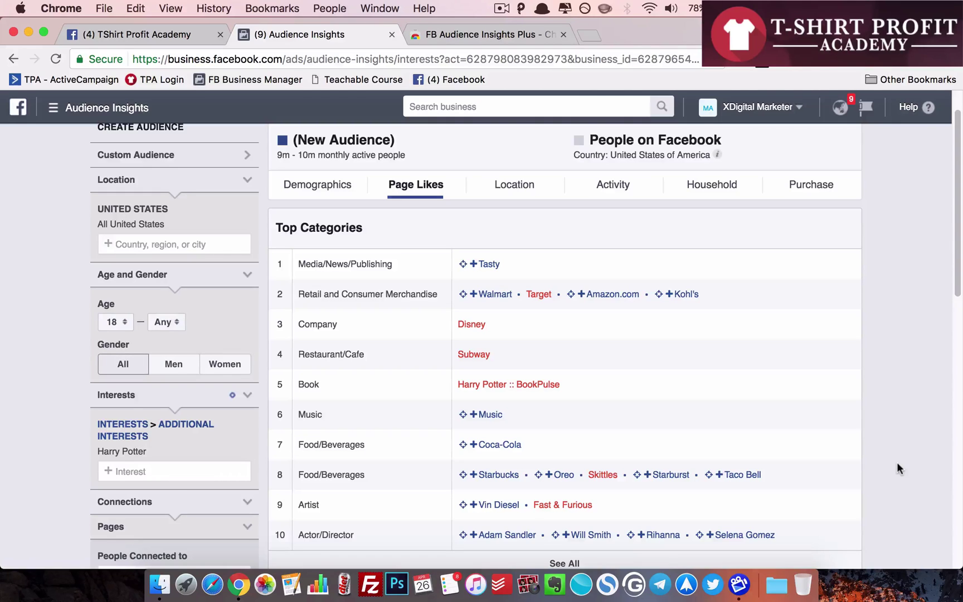
scroll(896, 463, down, 10)
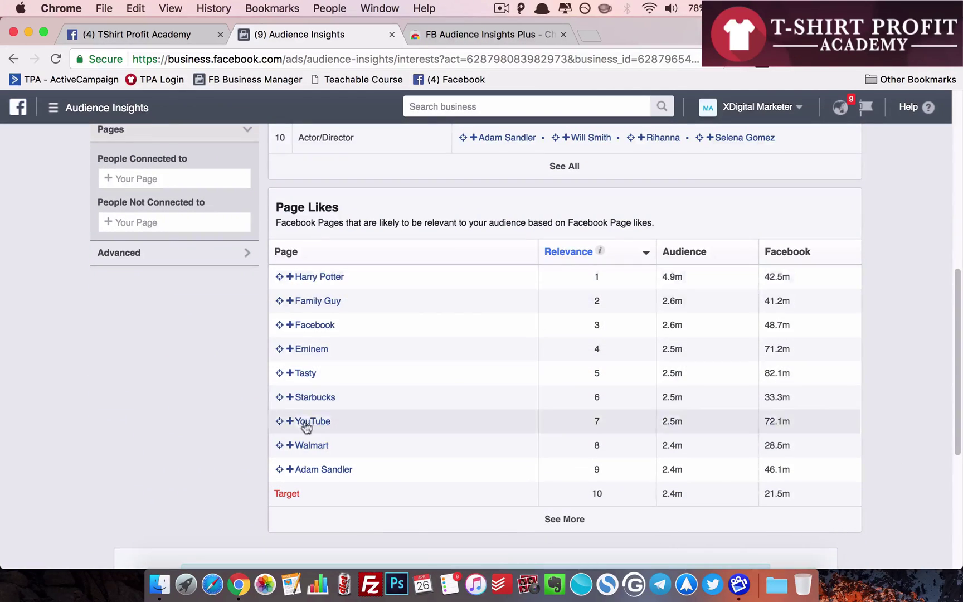
scroll(361, 436, up, 10)
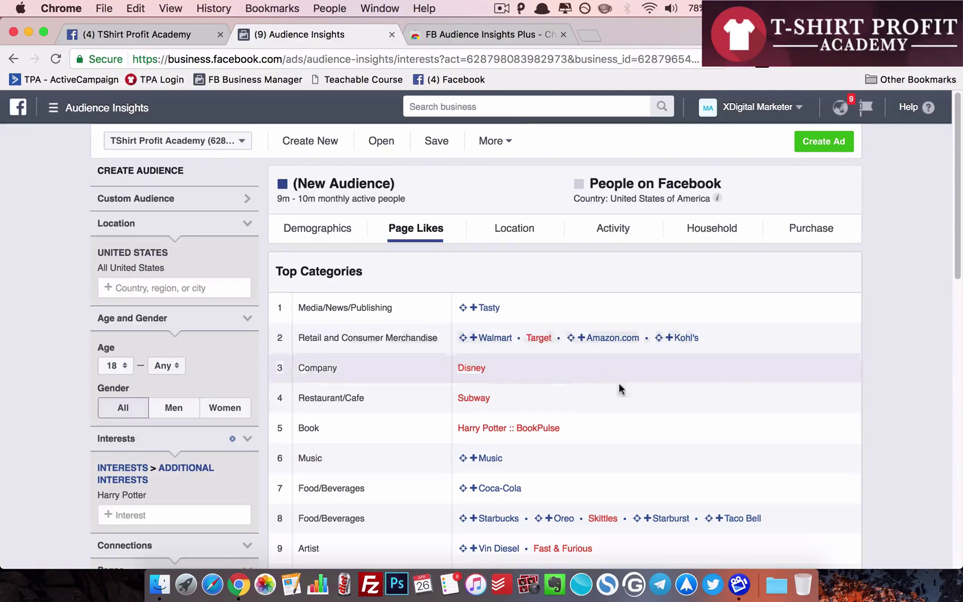
scroll(563, 426, down, 1)
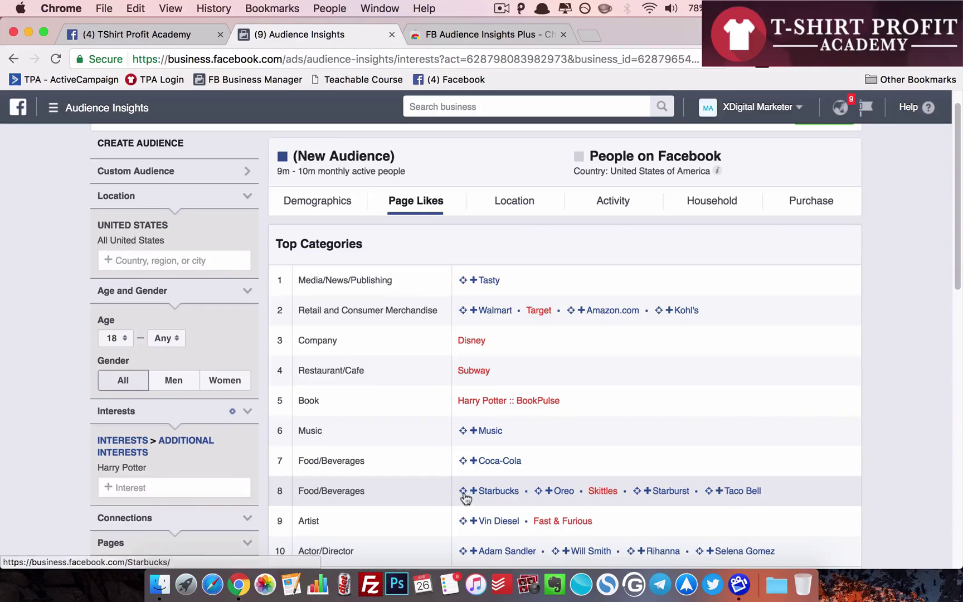
scroll(580, 462, down, 1)
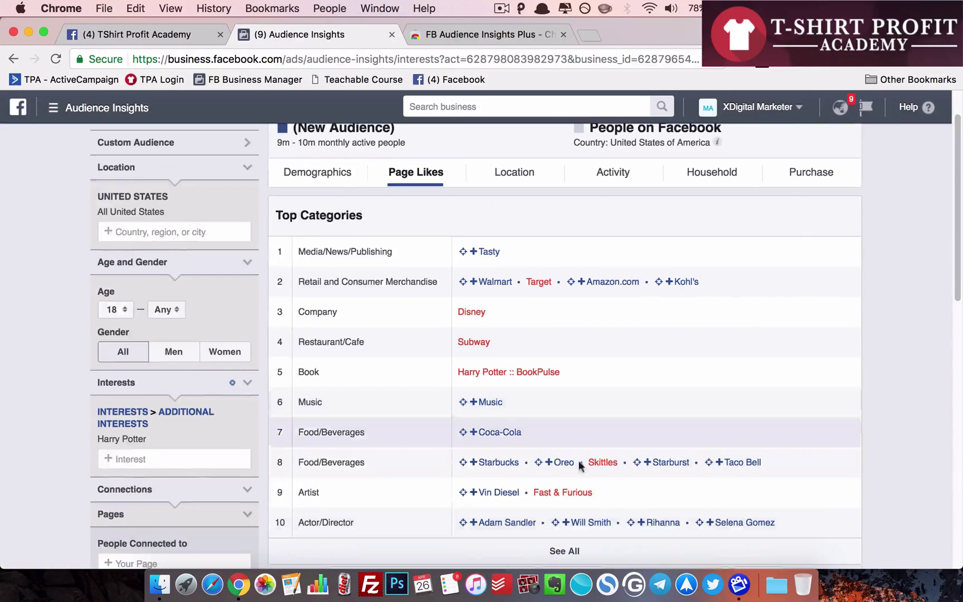
Use the Starbucks targeting button to add Starbucks as an interest beside Harry Potter.
click(465, 467)
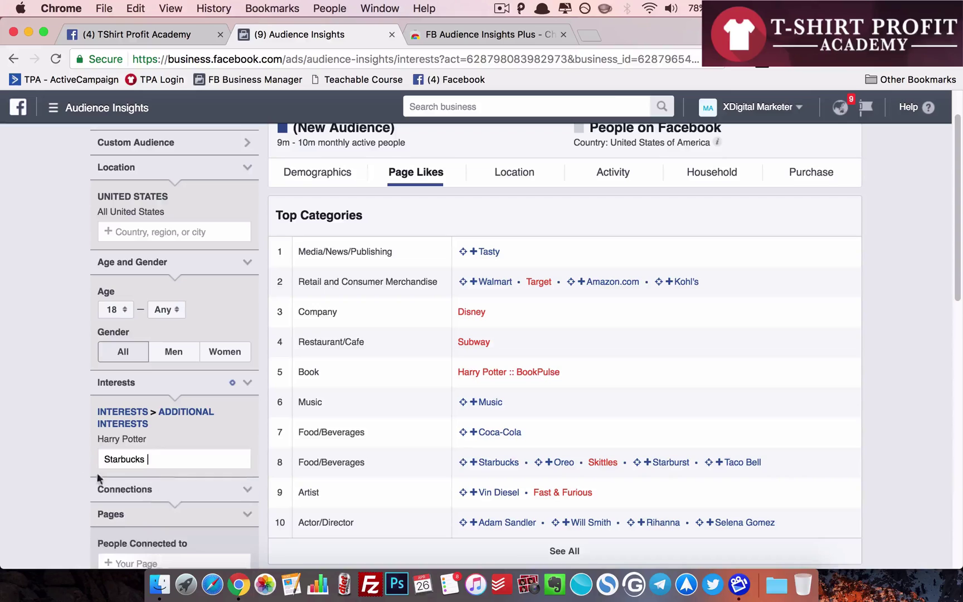
click(123, 482)
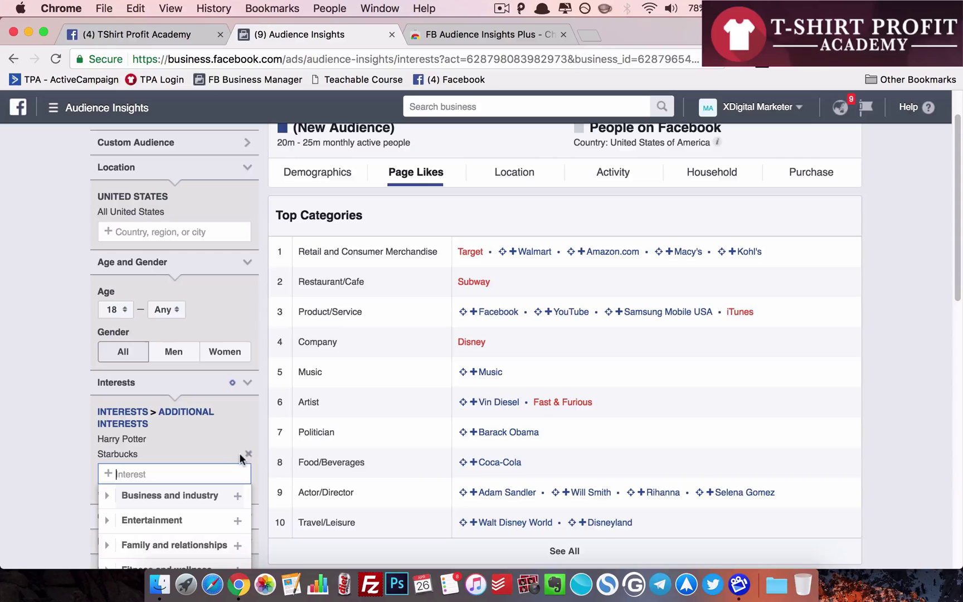
click(929, 385)
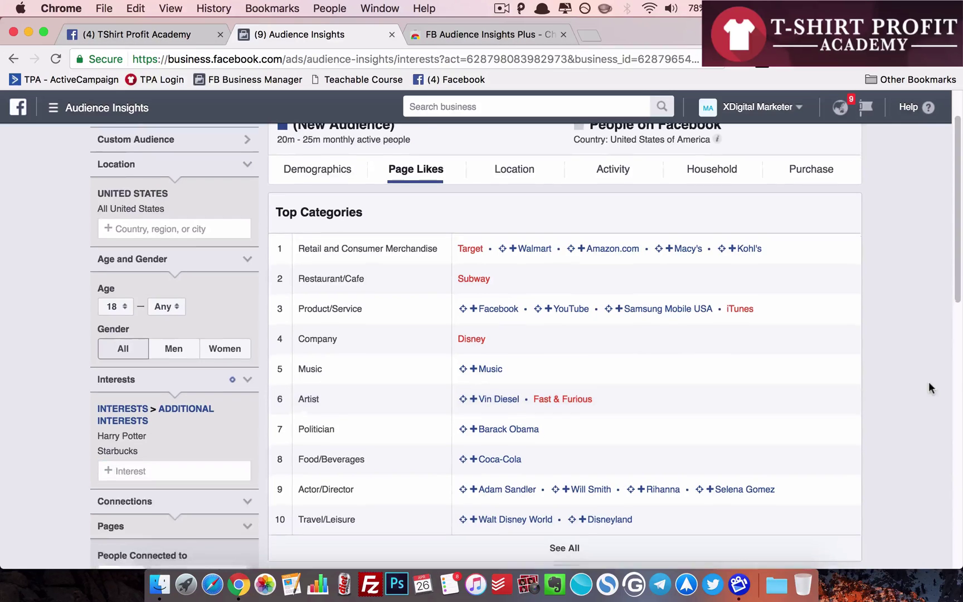
scroll(929, 387, down, 3)
scroll(928, 389, down, 10)
scroll(928, 388, up, 15)
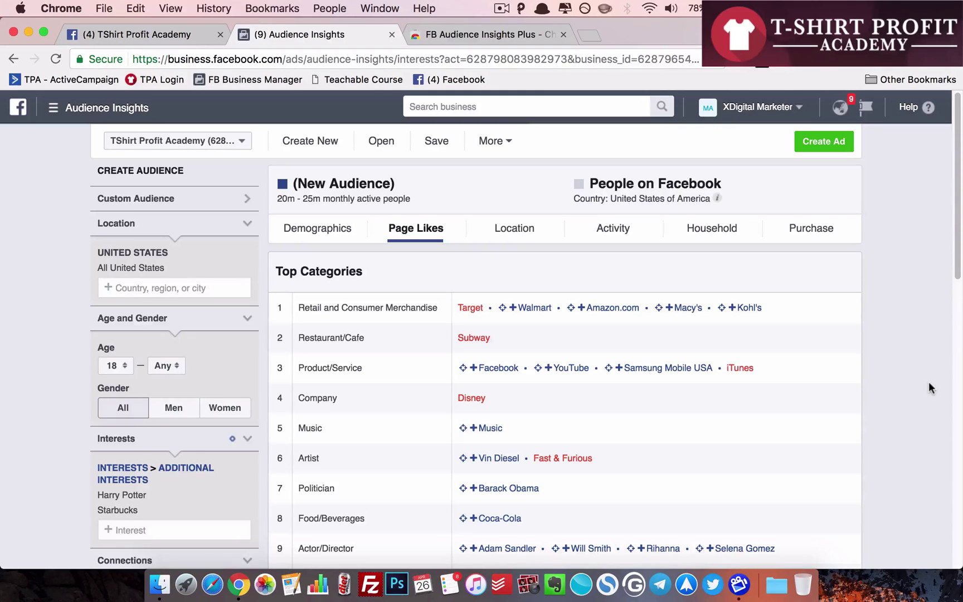
scroll(928, 387, down, 15)
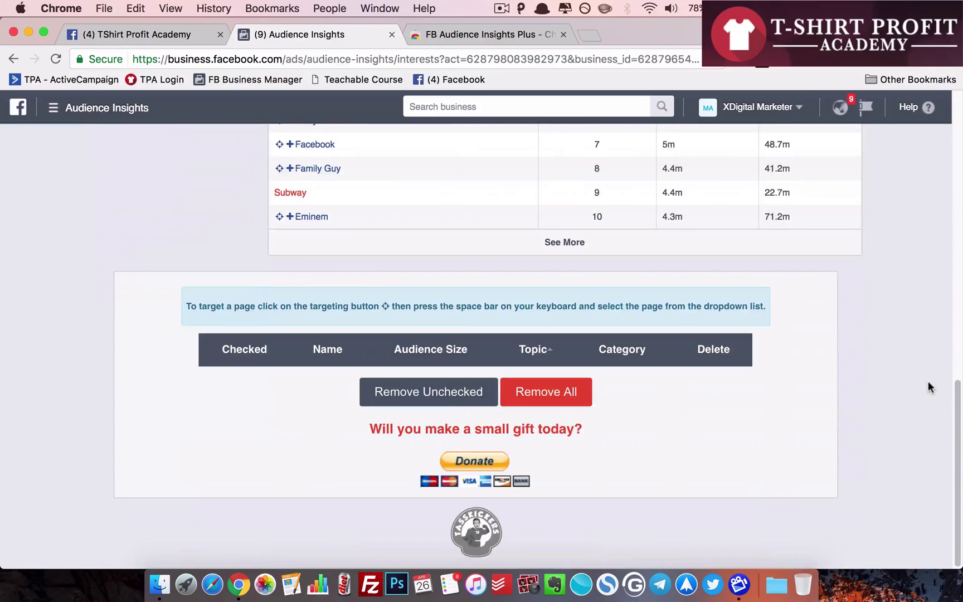
scroll(929, 388, up, 15)
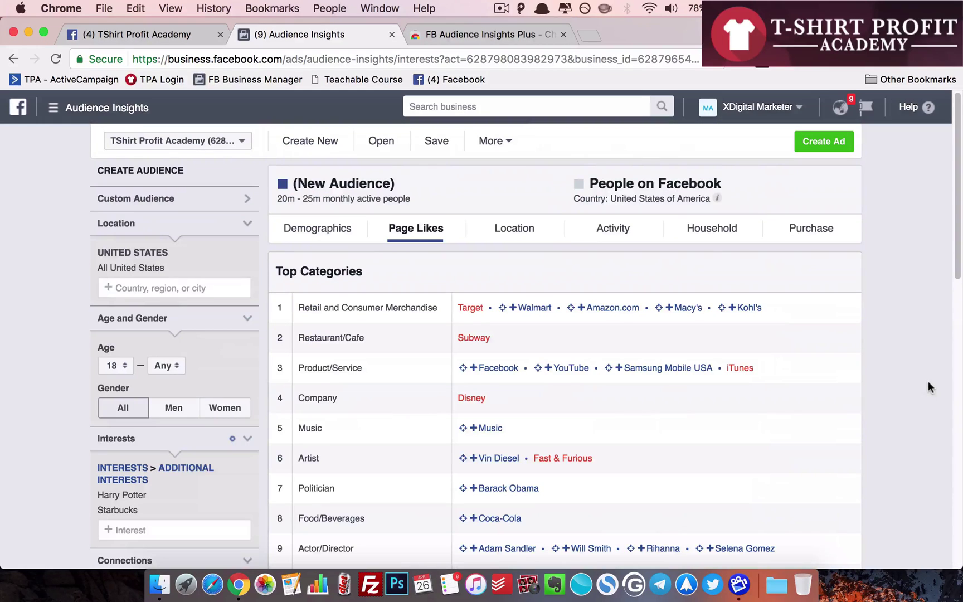